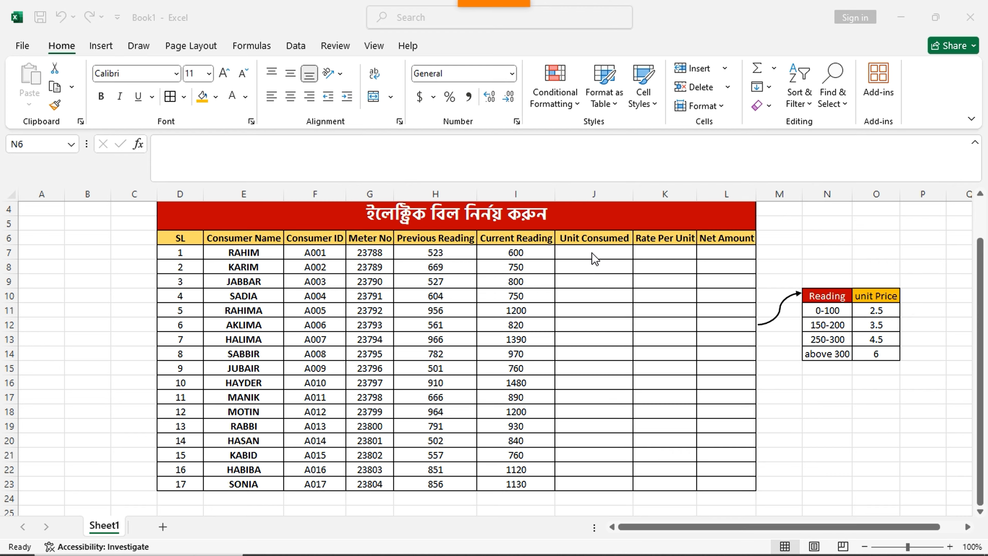
# Calculate Unit Consumed in J7 with =I7-H7 and fill the formula down to J23
pyautogui.click(589, 255)
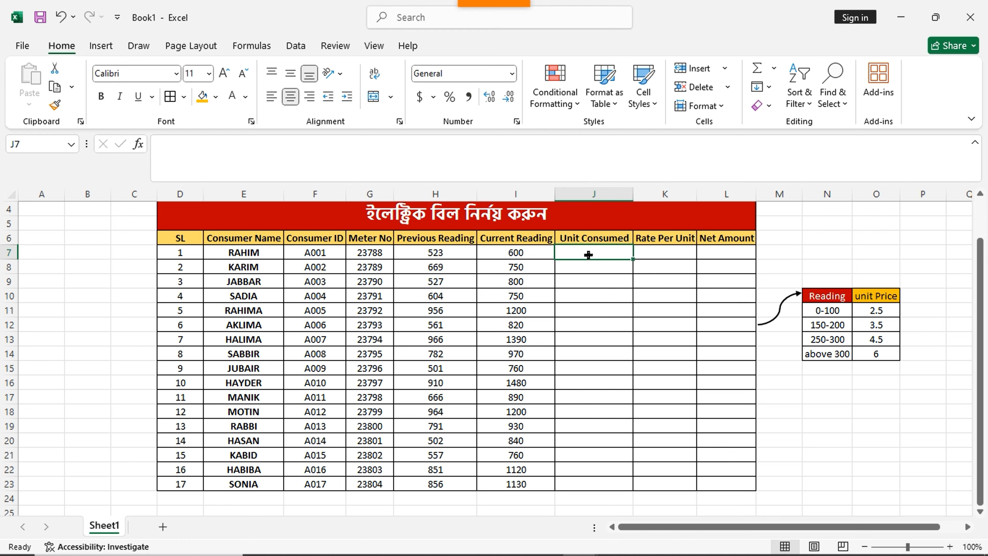
pyautogui.write('=')
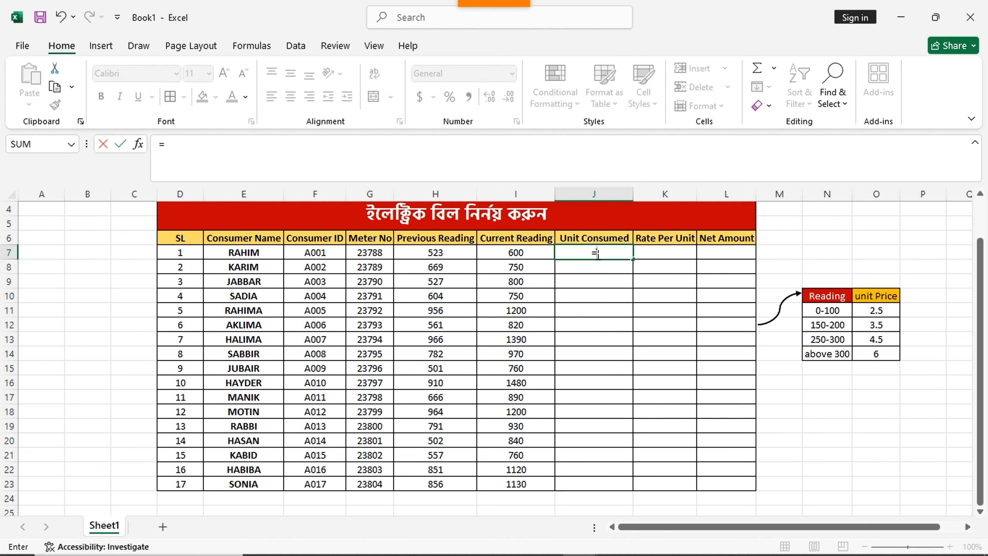
pyautogui.click(528, 252)
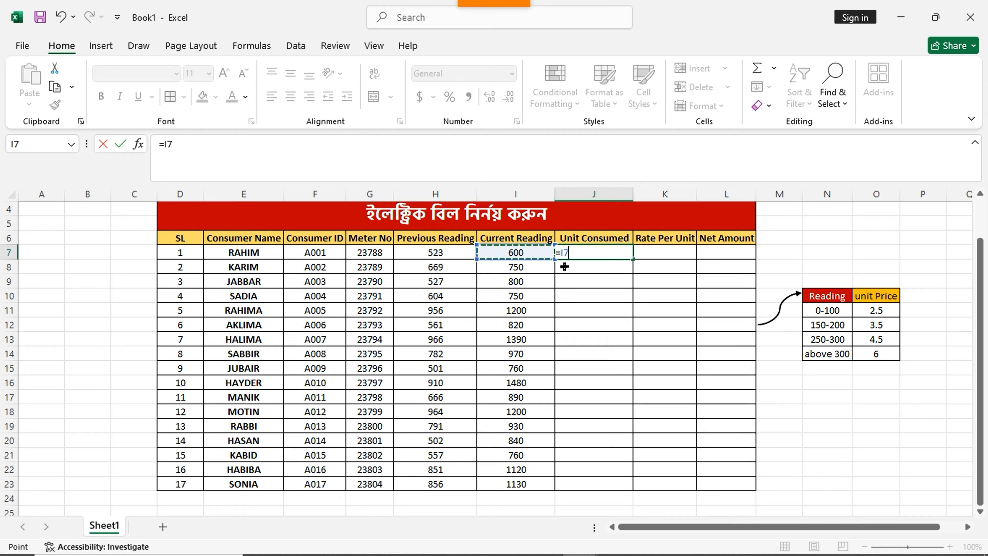
pyautogui.write('-')
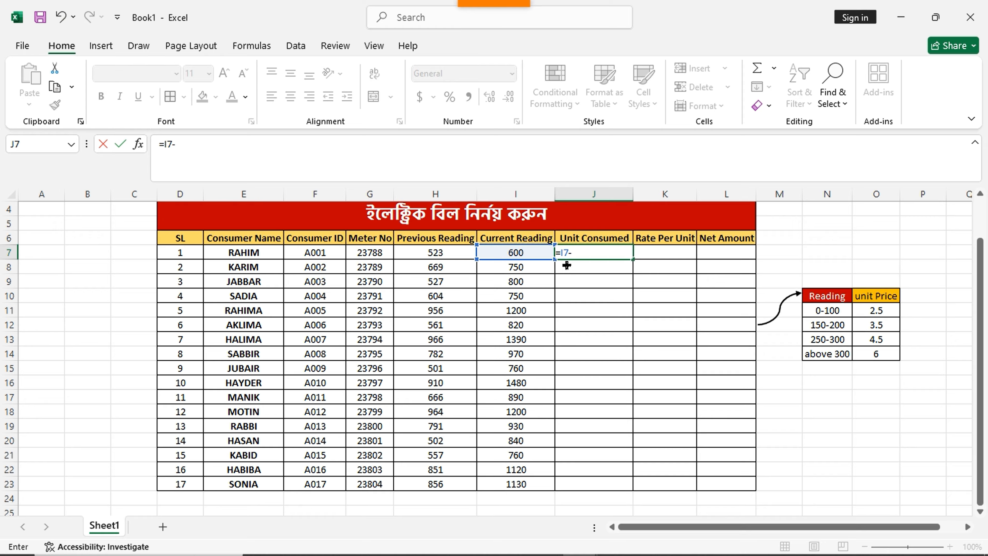
pyautogui.click(456, 253)
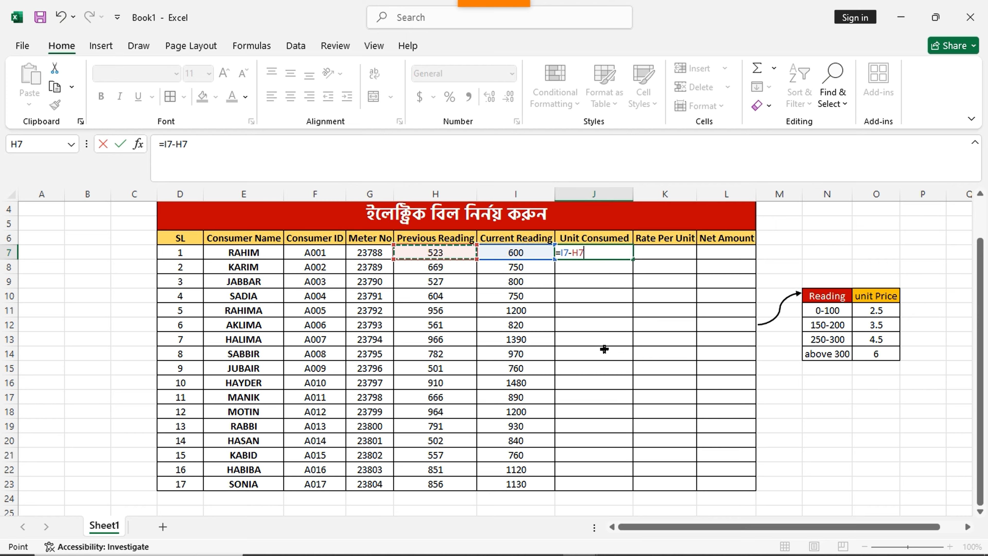
pyautogui.press('Return')
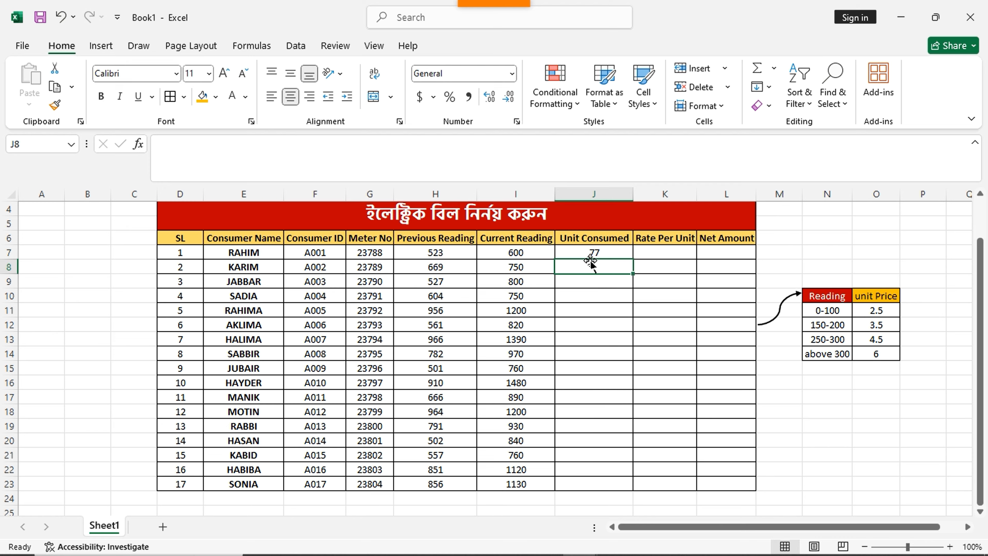
pyautogui.click(592, 253)
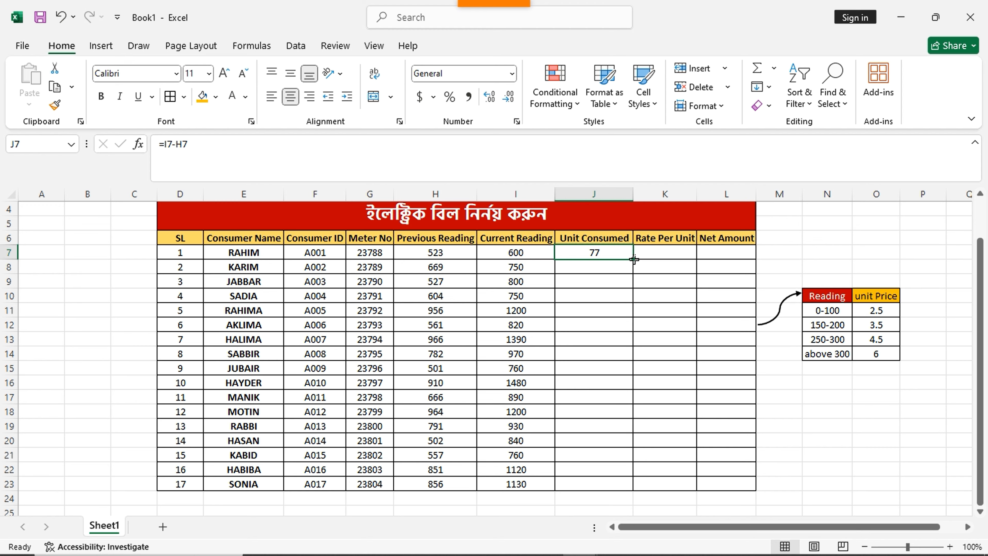
pyautogui.moveTo(632, 258); pyautogui.dragTo(625, 491)
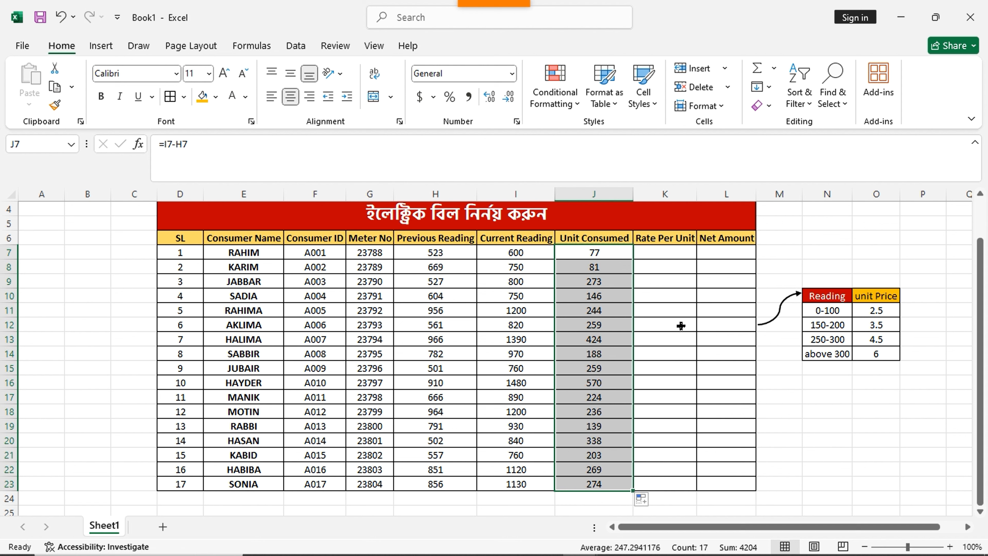
# Start an IF formula in K7 under Rate Per Unit that returns "2.5" when J7<=100
pyautogui.click(657, 268)
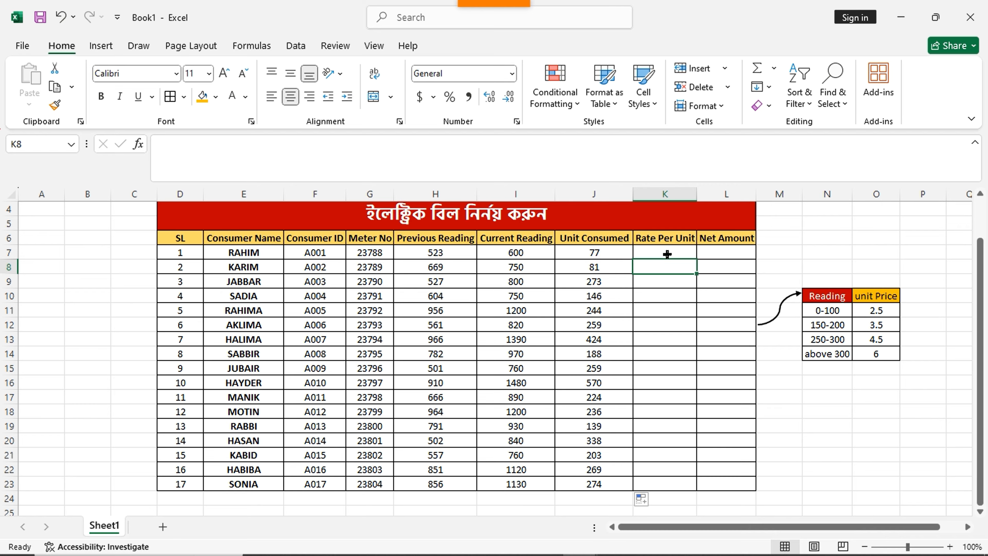
pyautogui.click(678, 254)
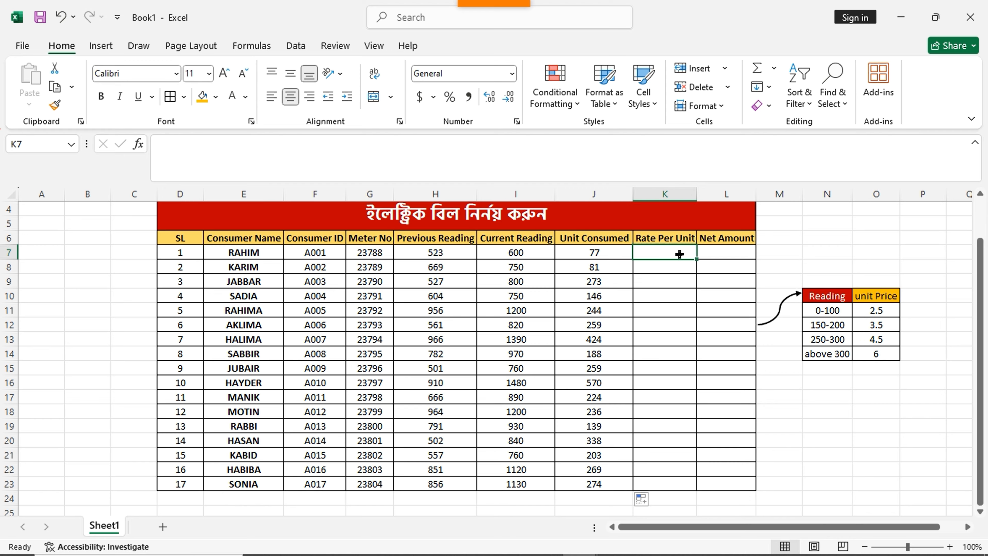
pyautogui.write('=')
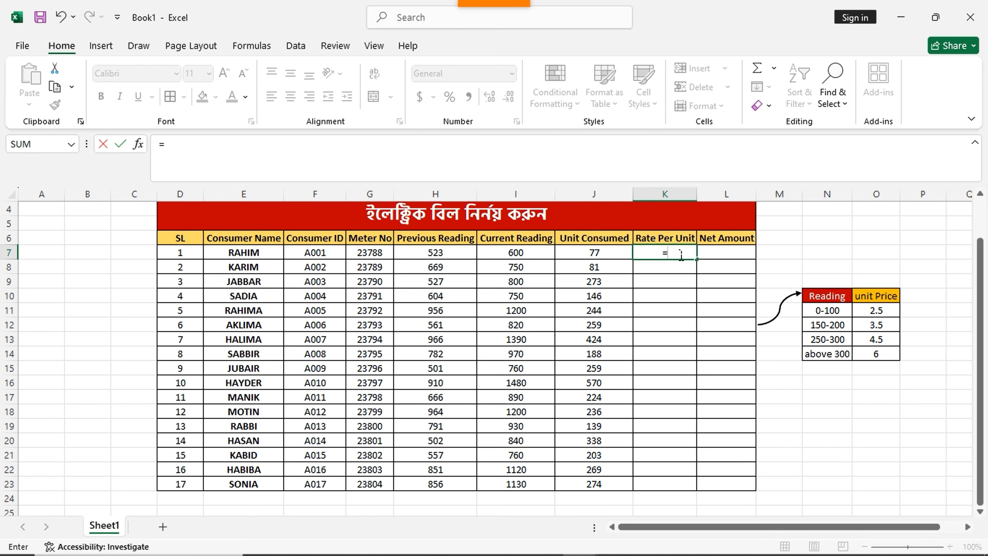
pyautogui.write('if')
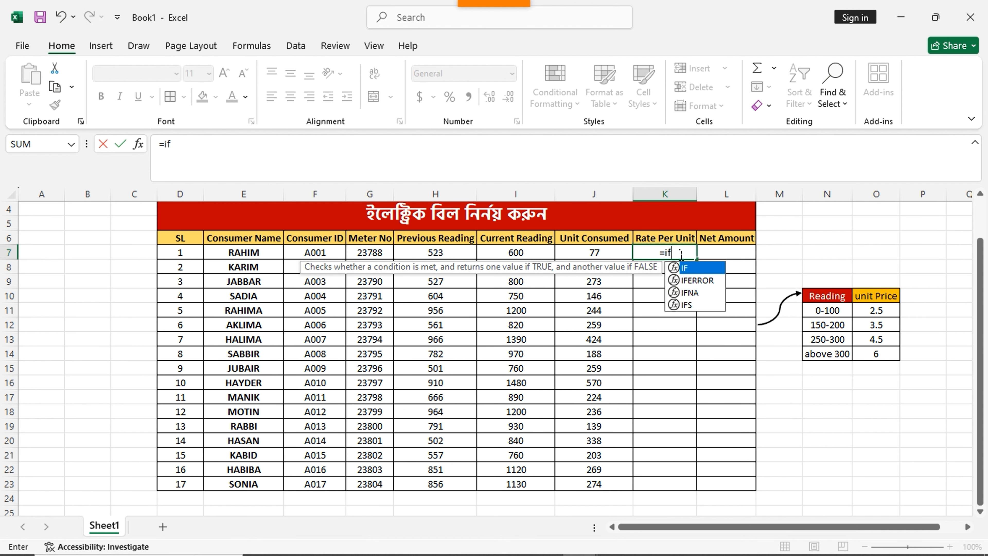
pyautogui.doubleClick(697, 272)
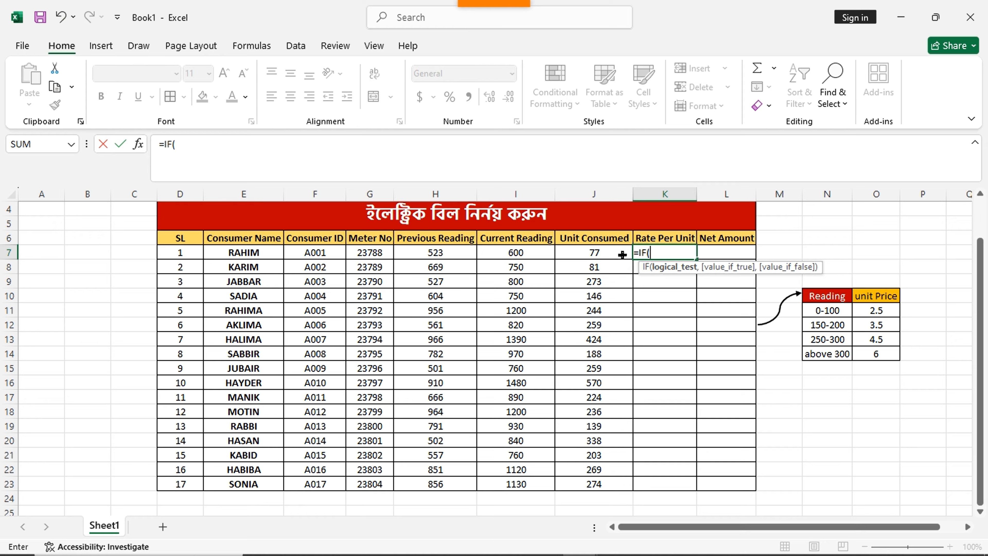
pyautogui.click(606, 253)
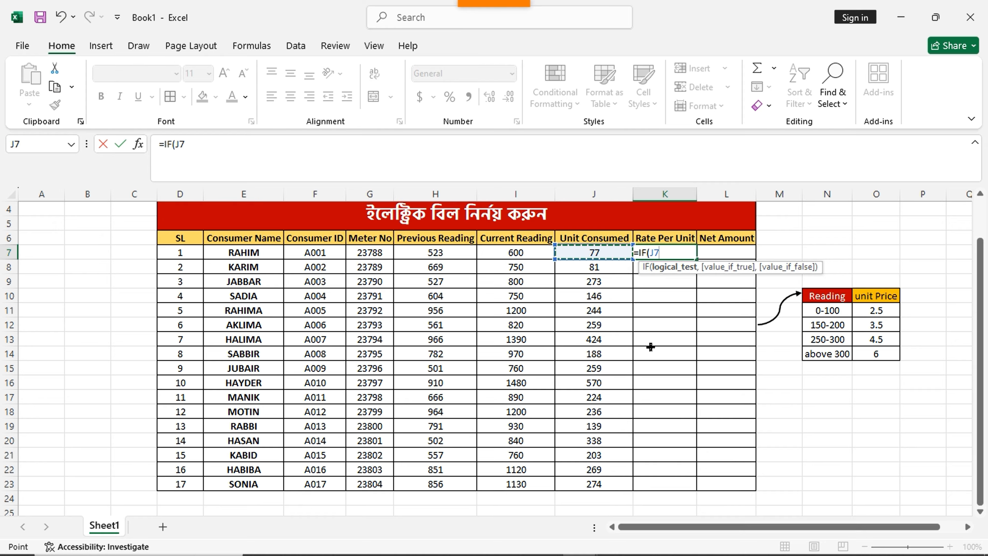
pyautogui.write('<=1')
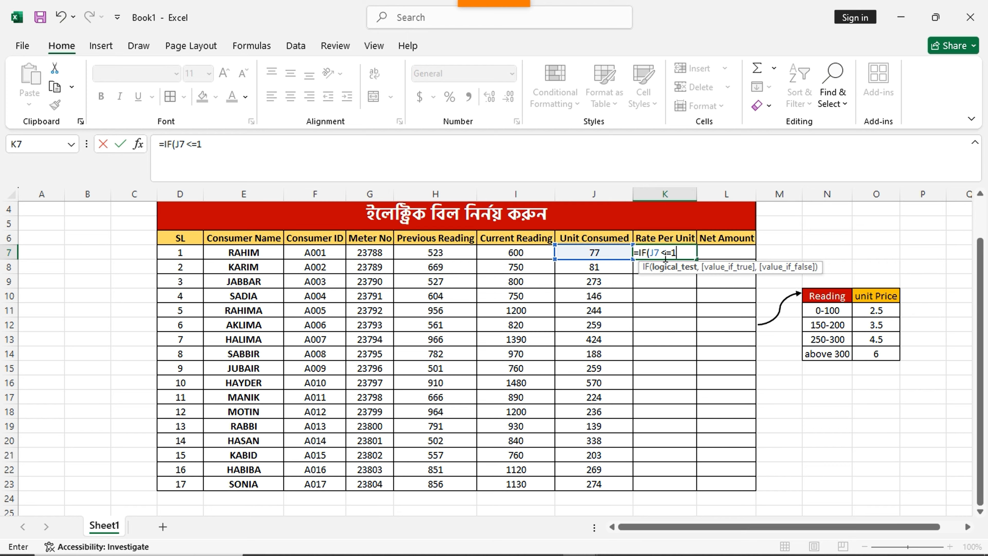
pyautogui.write('00,')
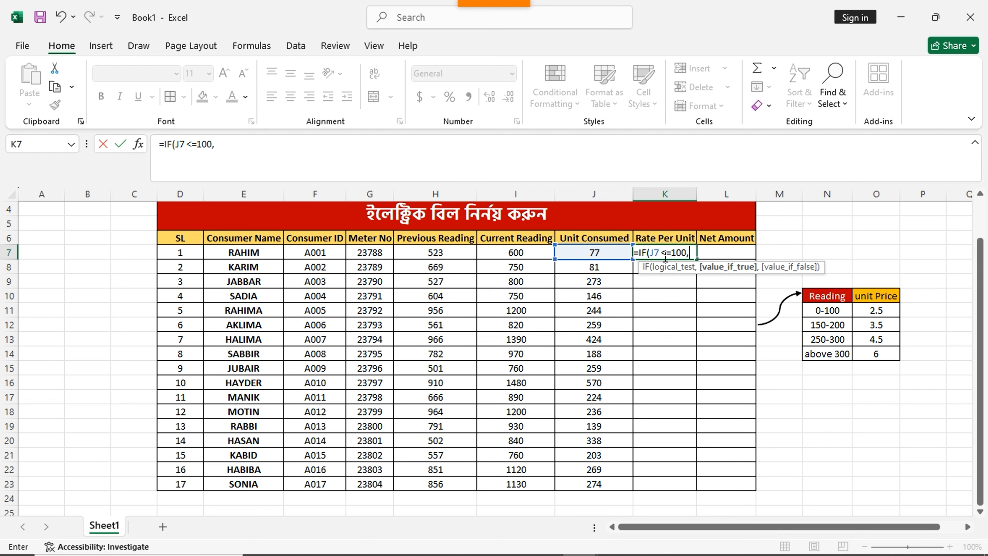
pyautogui.write('"')
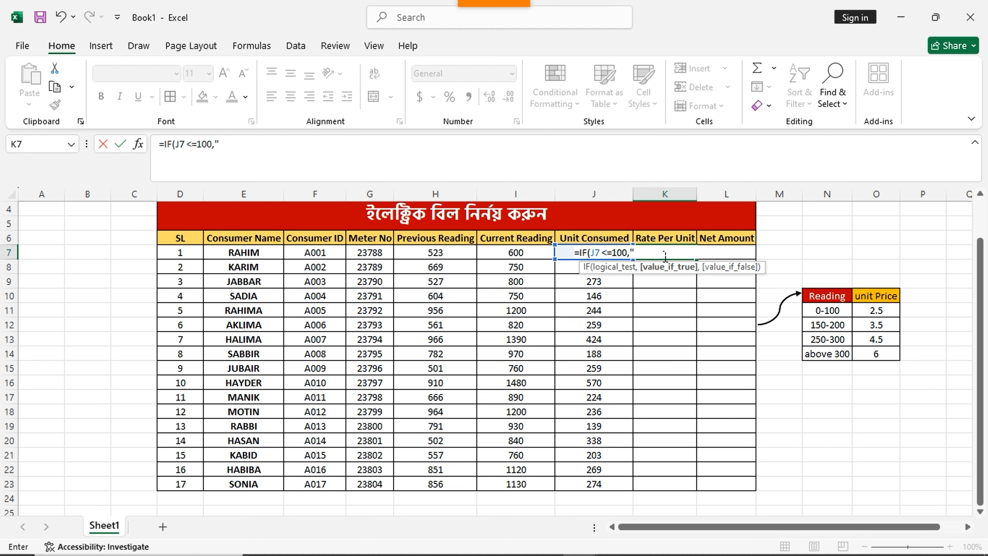
pyautogui.write('2.5",')
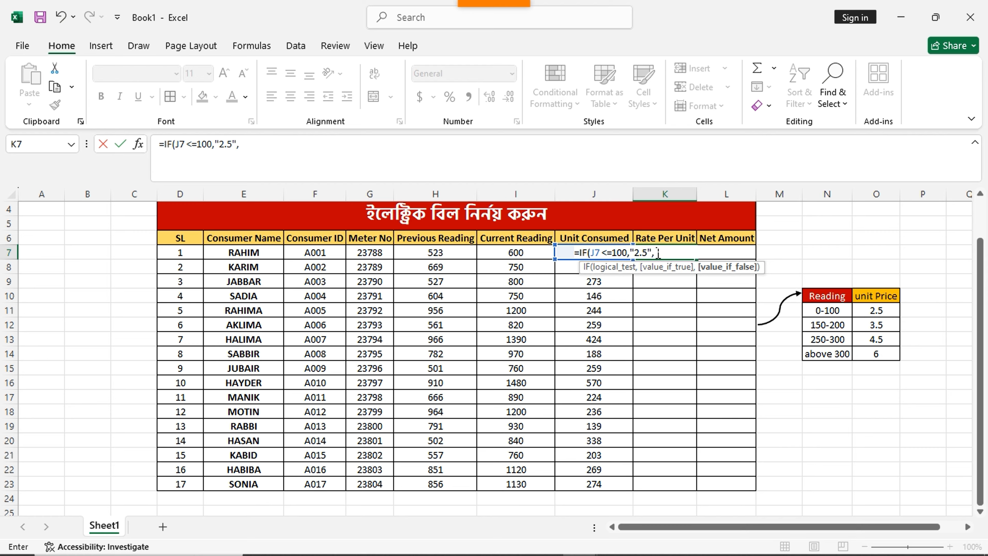
# Copy the IF condition within the K7 formula and nest it as a second one returning "3.5" when J7<=200
pyautogui.moveTo(658, 253); pyautogui.dragTo(581, 253)
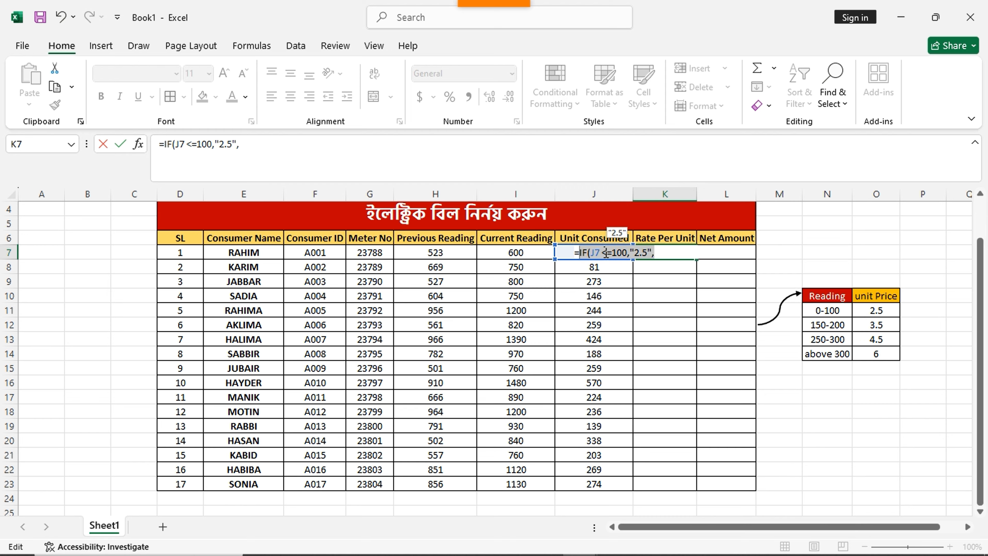
pyautogui.hotkey('ctrl', 'c')
pyautogui.click(659, 253)
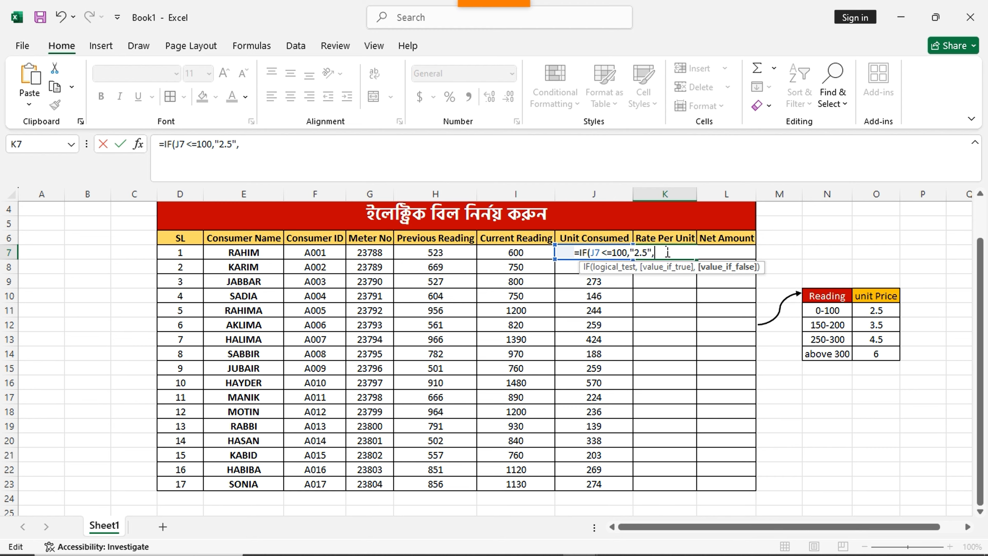
pyautogui.hotkey('ctrl', 'v')
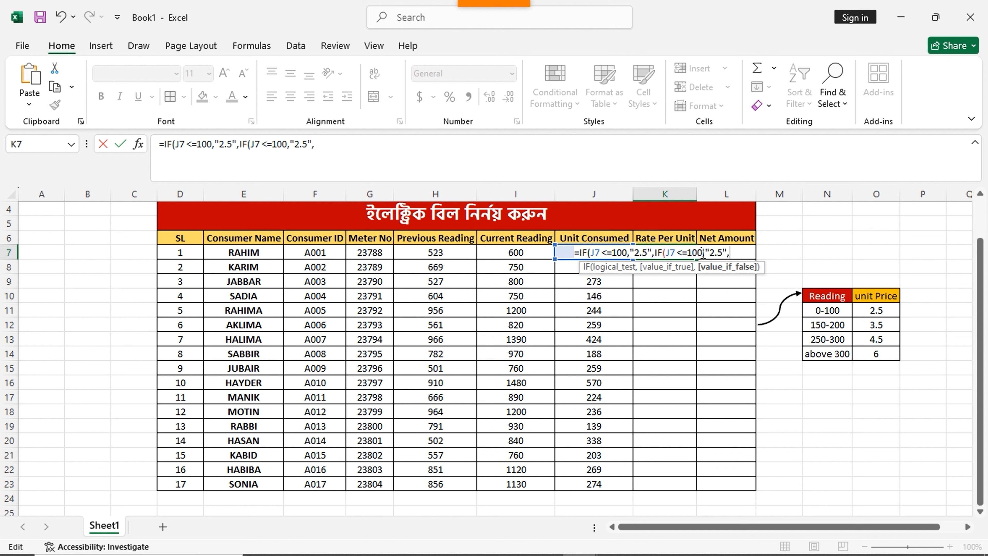
pyautogui.moveTo(702, 254); pyautogui.dragTo(688, 257)
pyautogui.write('200')
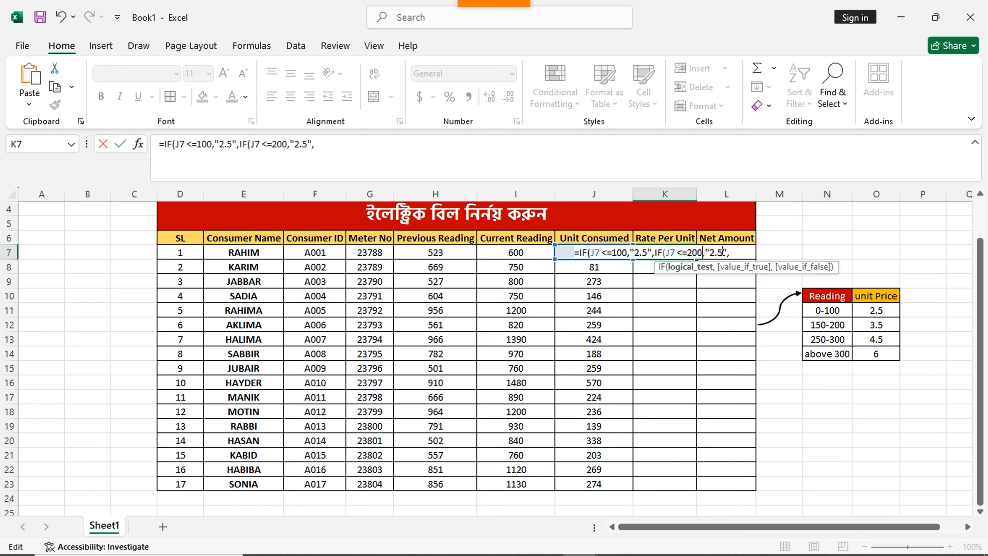
pyautogui.moveTo(725, 253); pyautogui.dragTo(710, 257)
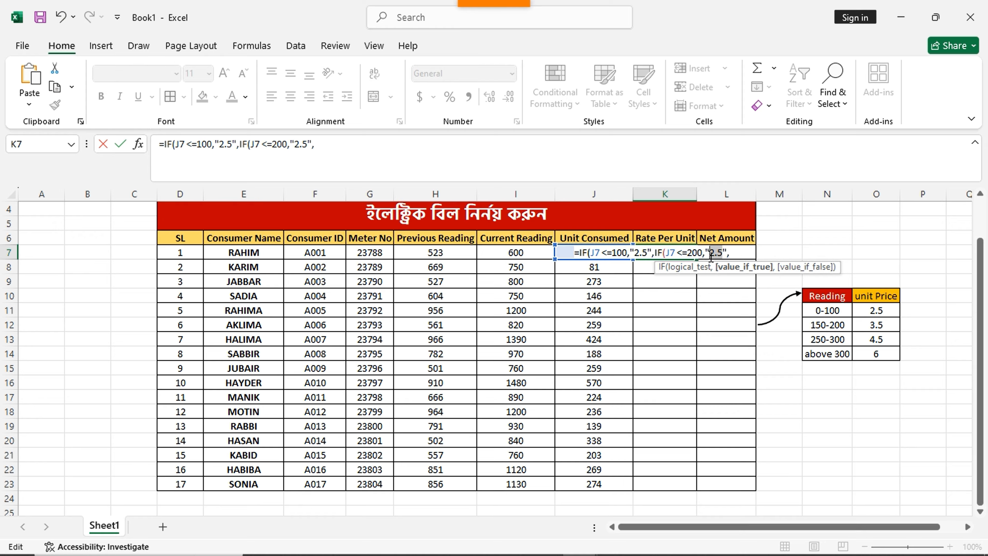
pyautogui.write('3.5')
# Nest a third copy of the IF condition in the K7 formula, returning "4.5" when J7<=300
pyautogui.click(735, 252)
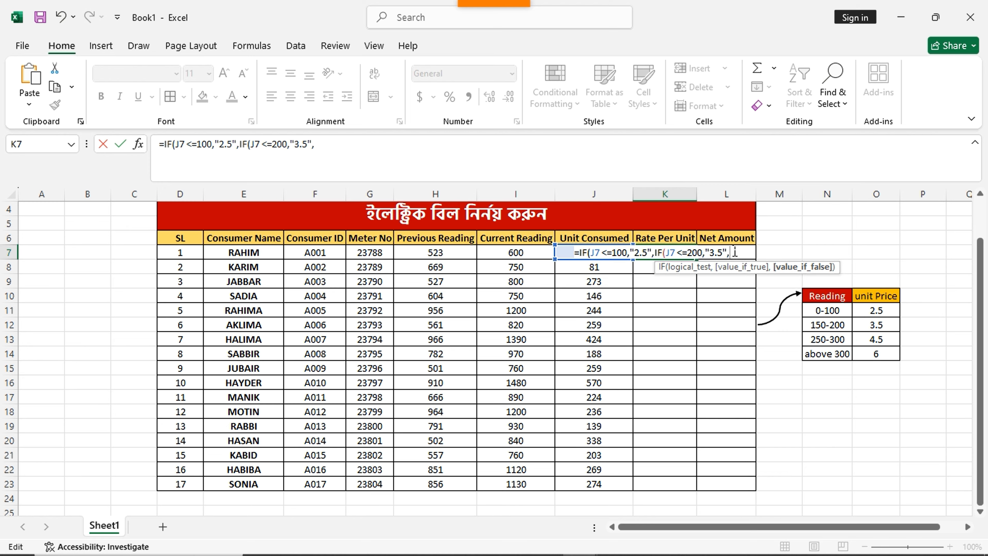
pyautogui.hotkey('ctrl', 'v')
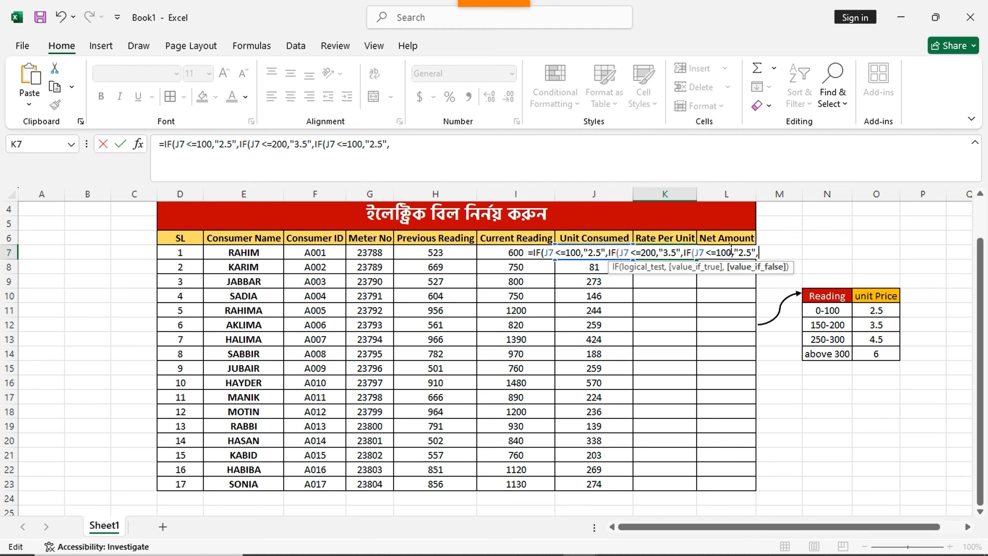
pyautogui.moveTo(731, 252); pyautogui.dragTo(717, 253)
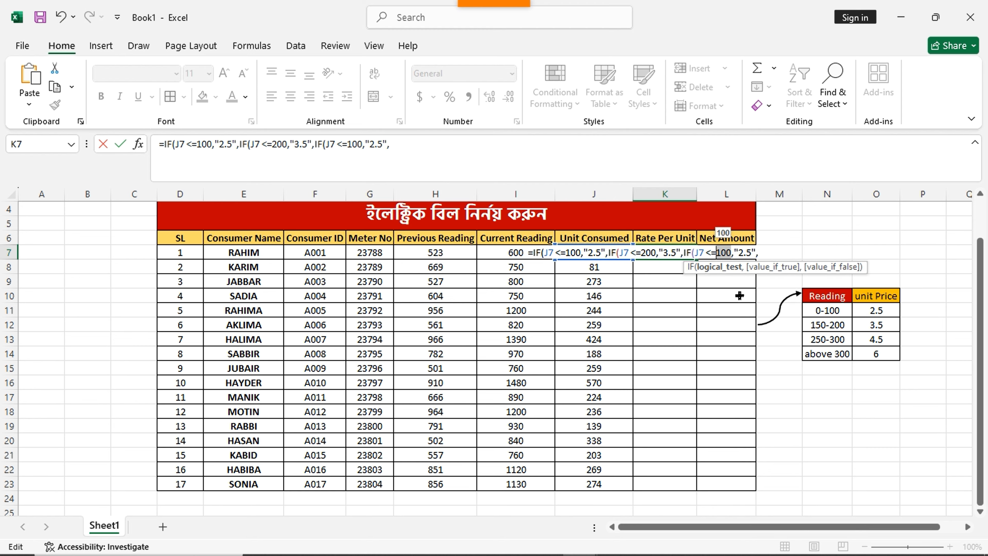
pyautogui.write('300')
pyautogui.moveTo(750, 253); pyautogui.dragTo(739, 252)
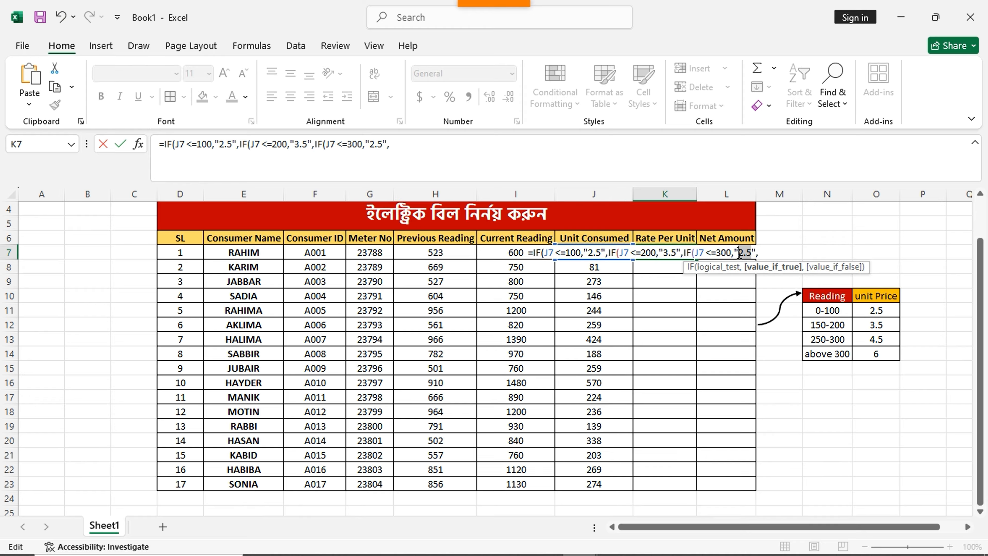
pyautogui.write('4.5')
# Nest a fourth copy of the IF condition in the K7 formula, changed to return "6" when J7>300
pyautogui.click(764, 253)
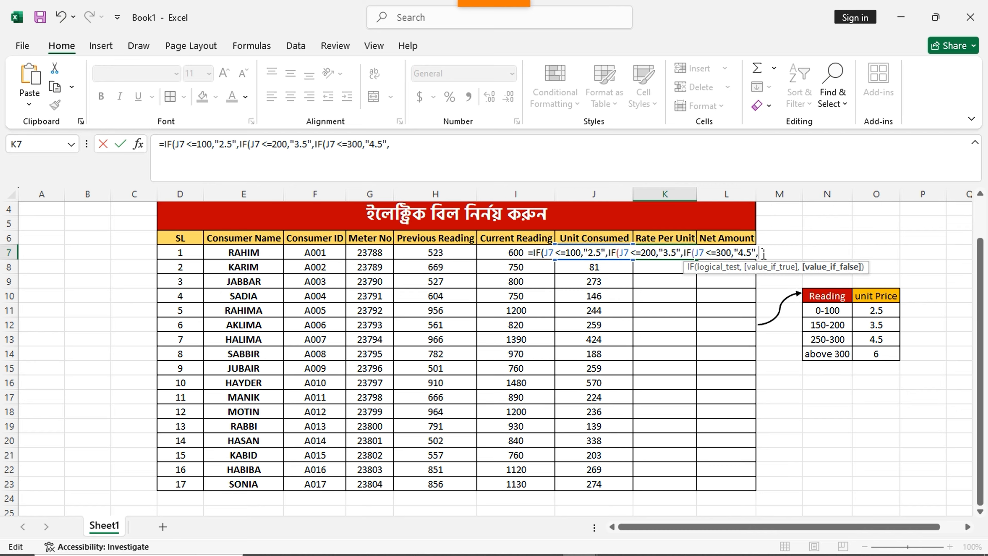
pyautogui.hotkey('ctrl', 'v')
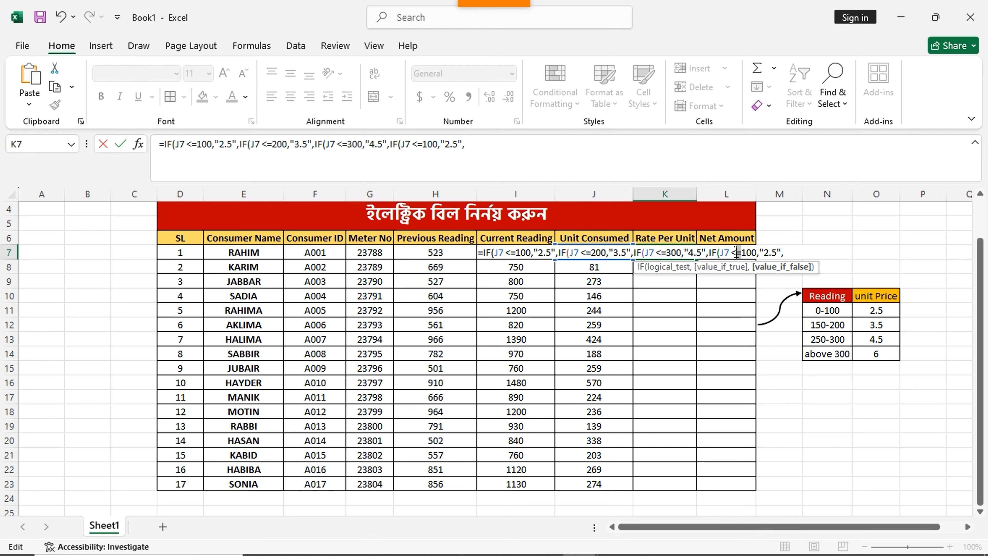
pyautogui.click(734, 253)
pyautogui.press('BackSpace')
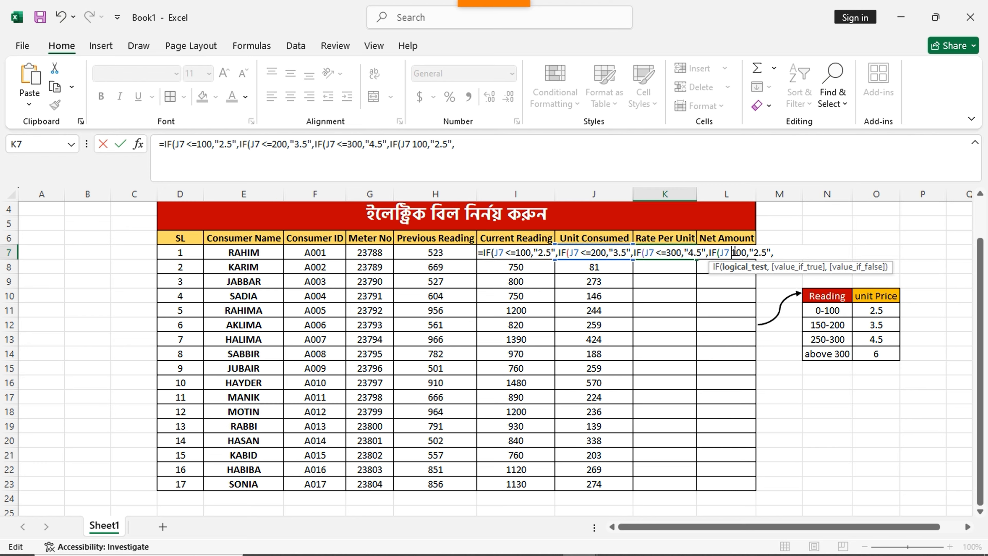
pyautogui.write('>')
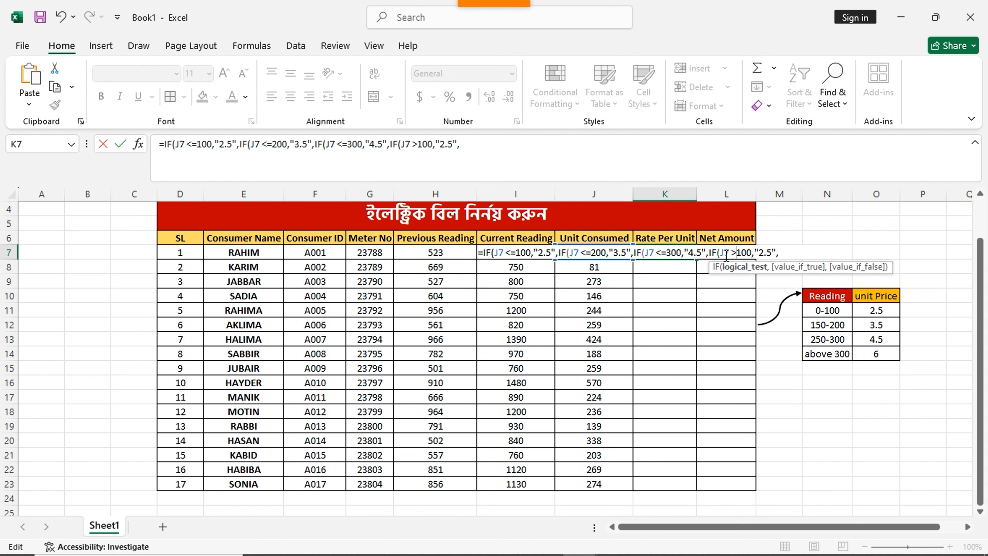
pyautogui.moveTo(752, 253); pyautogui.dragTo(736, 253)
pyautogui.write('3')
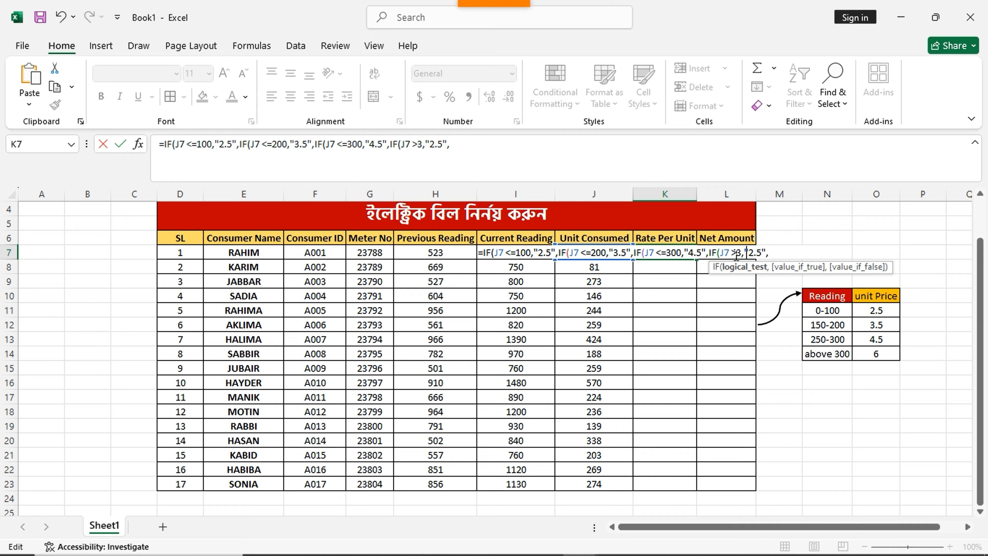
pyautogui.write('00')
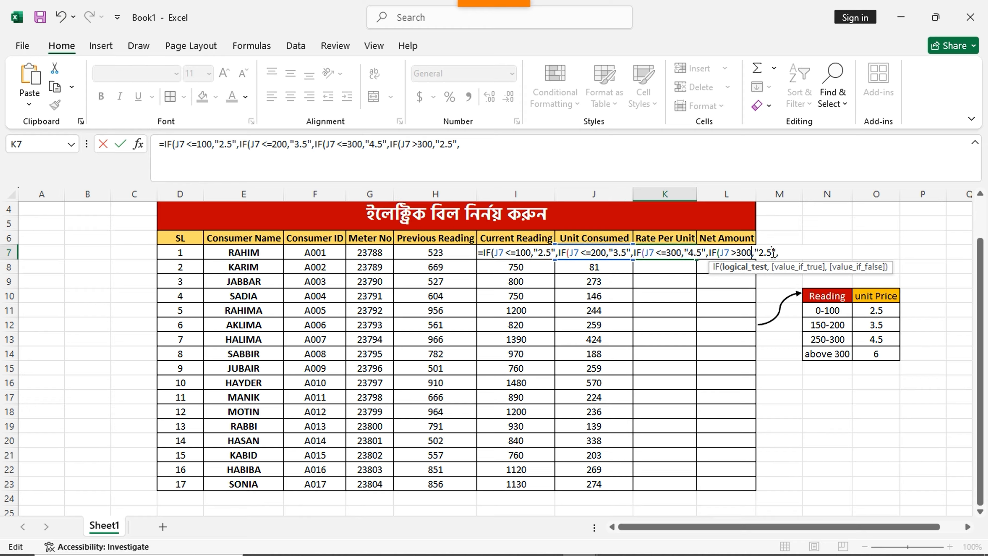
pyautogui.moveTo(773, 253); pyautogui.dragTo(761, 251)
pyautogui.write('6')
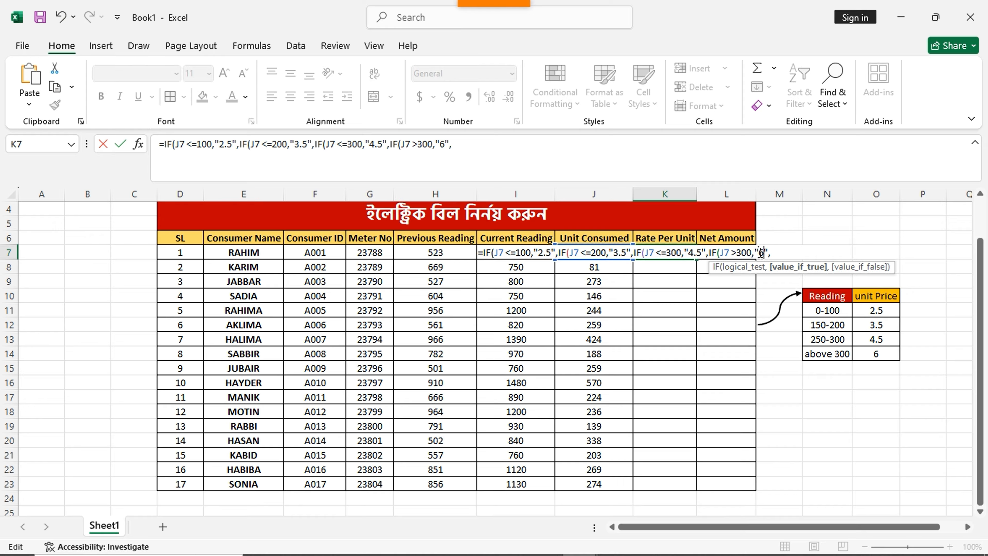
# Complete the K7 formula by replacing its trailing comma with four closing parentheses, and fill it down to K23
pyautogui.click(773, 252)
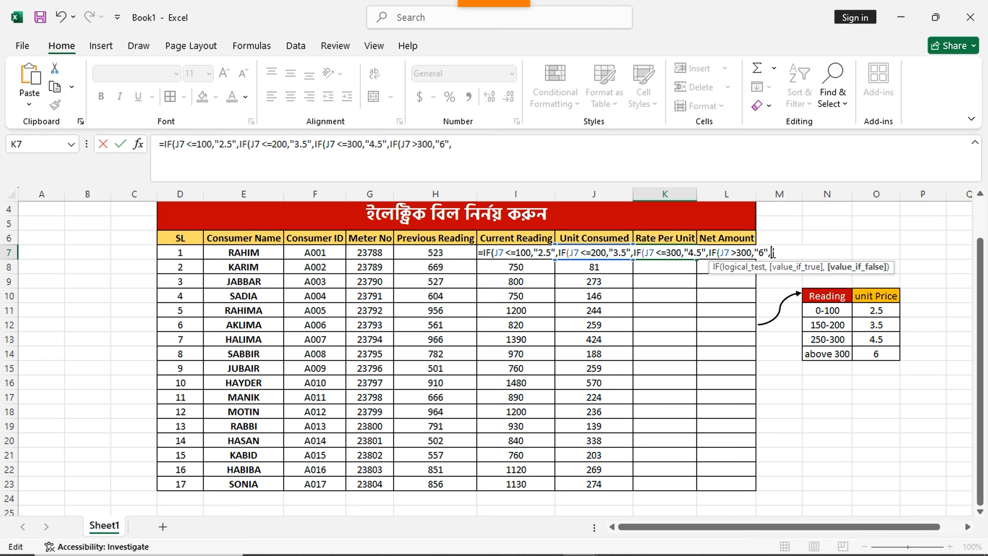
pyautogui.press('BackSpace')
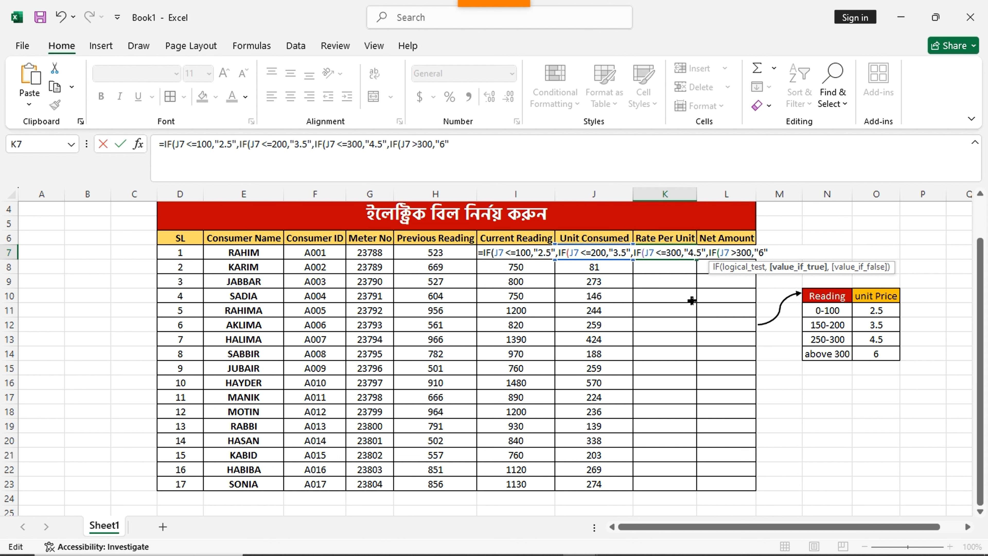
pyautogui.write(')))')
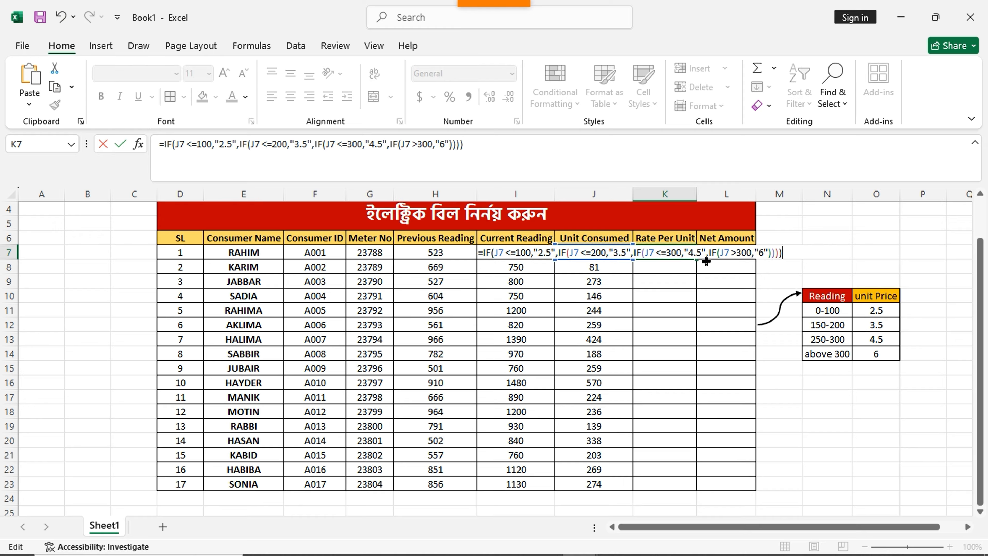
pyautogui.press('Return')
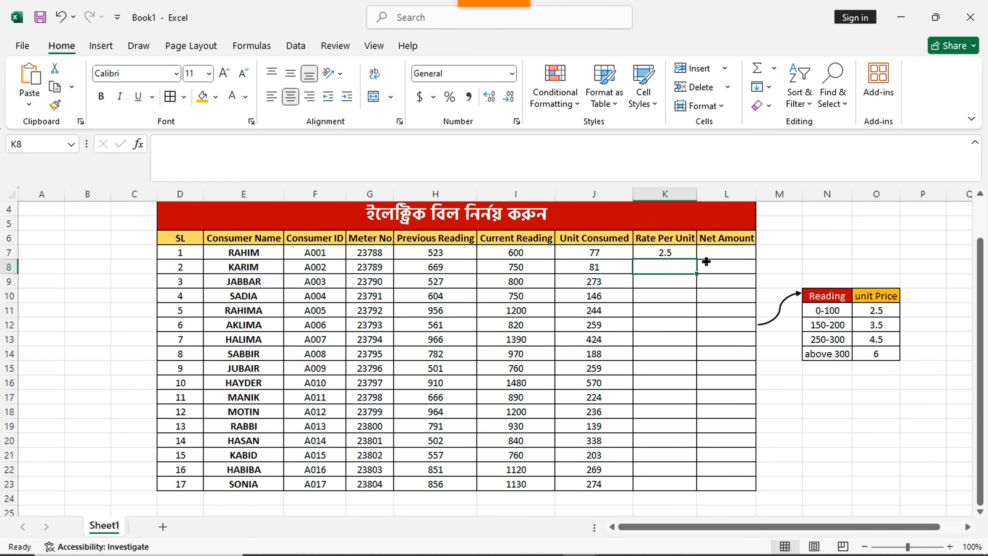
pyautogui.click(673, 252)
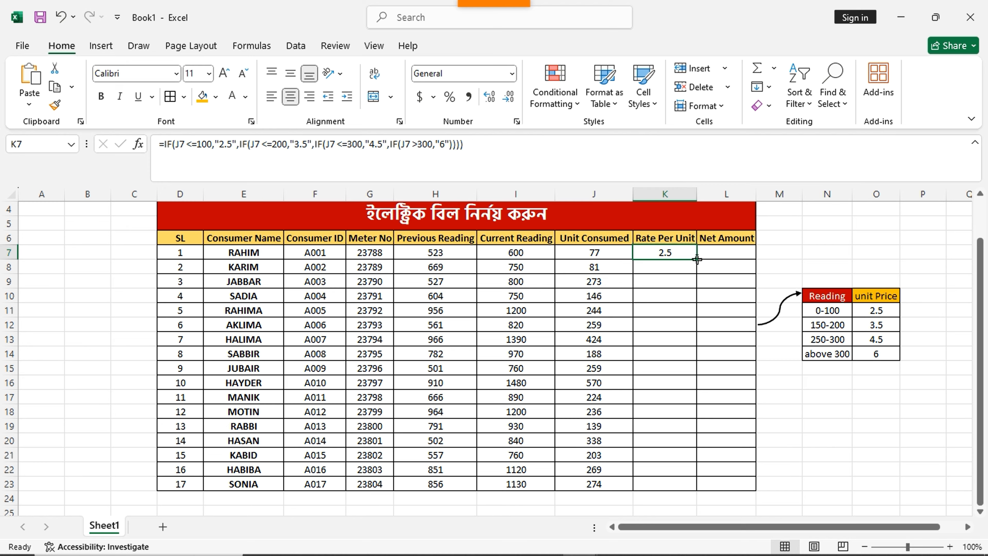
pyautogui.moveTo(696, 259); pyautogui.dragTo(696, 490)
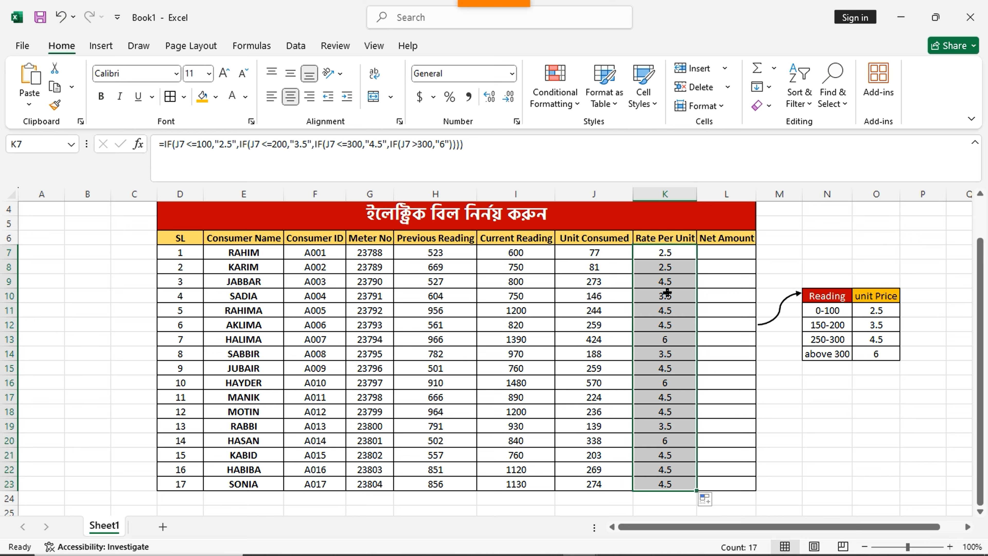
pyautogui.click(771, 255)
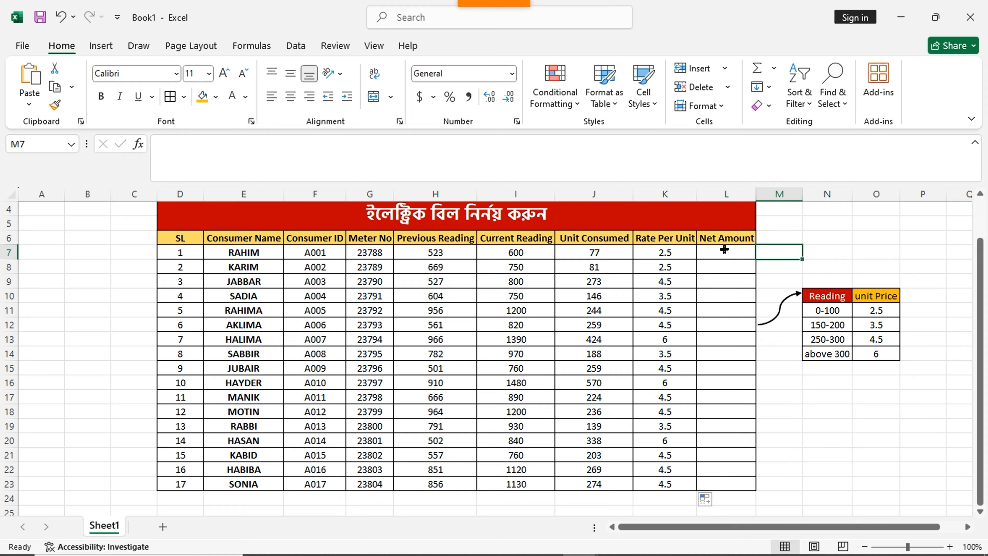
# Calculate the Net Amount in L7 with the formula =J7*K7
pyautogui.click(729, 258)
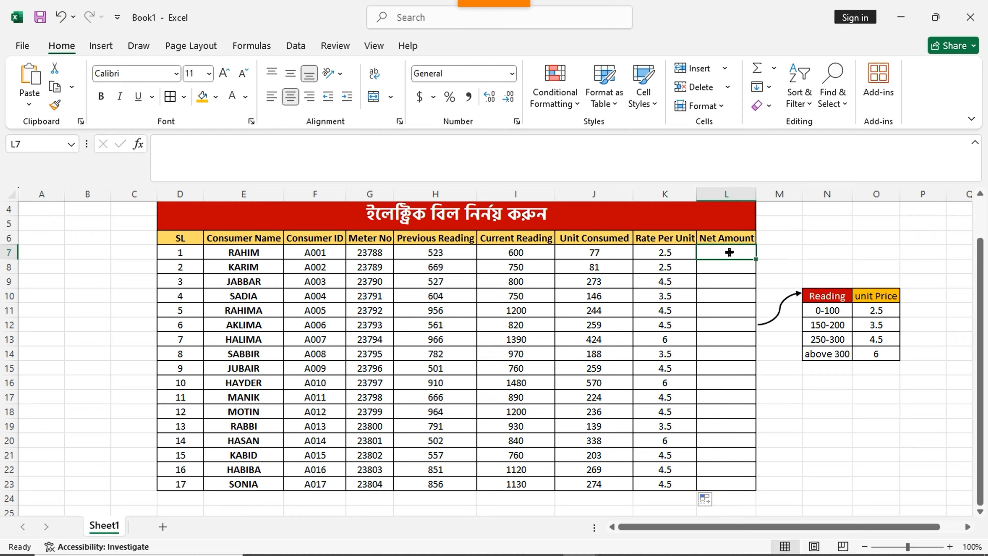
pyautogui.write('=')
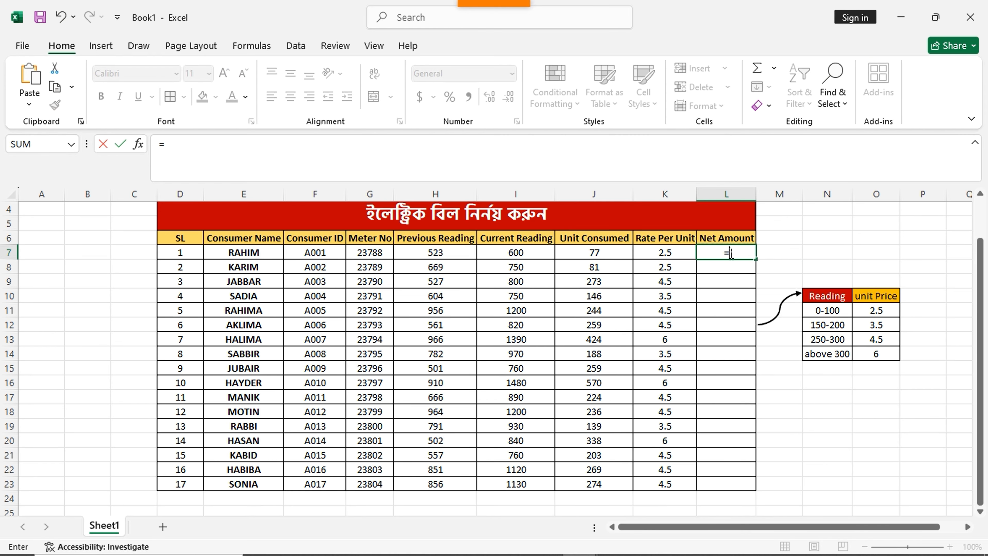
pyautogui.click(605, 252)
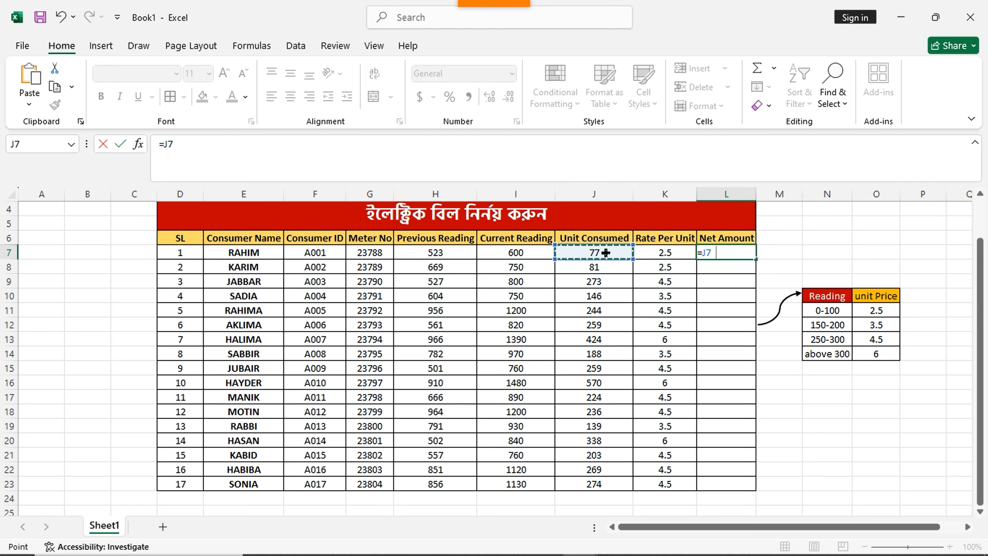
pyautogui.write('*')
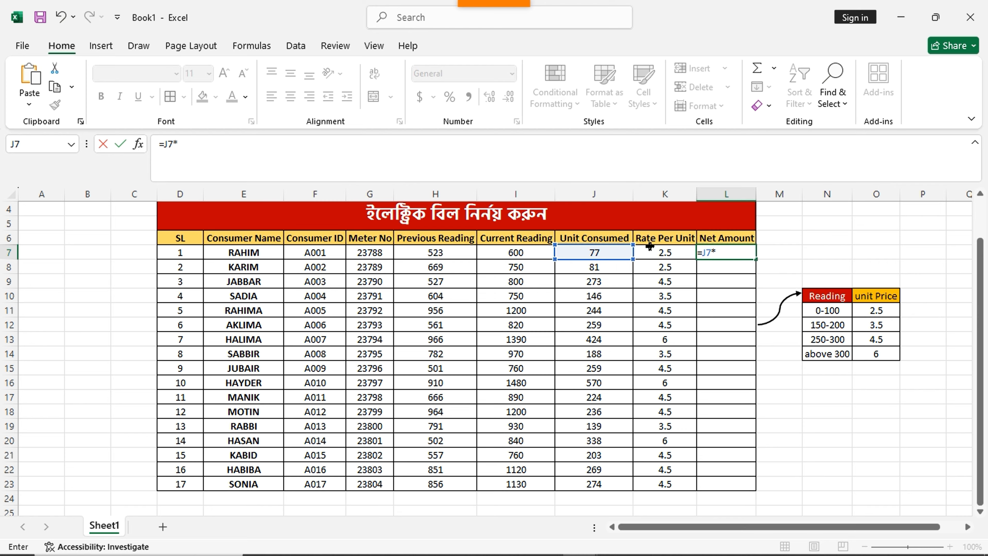
pyautogui.click(674, 253)
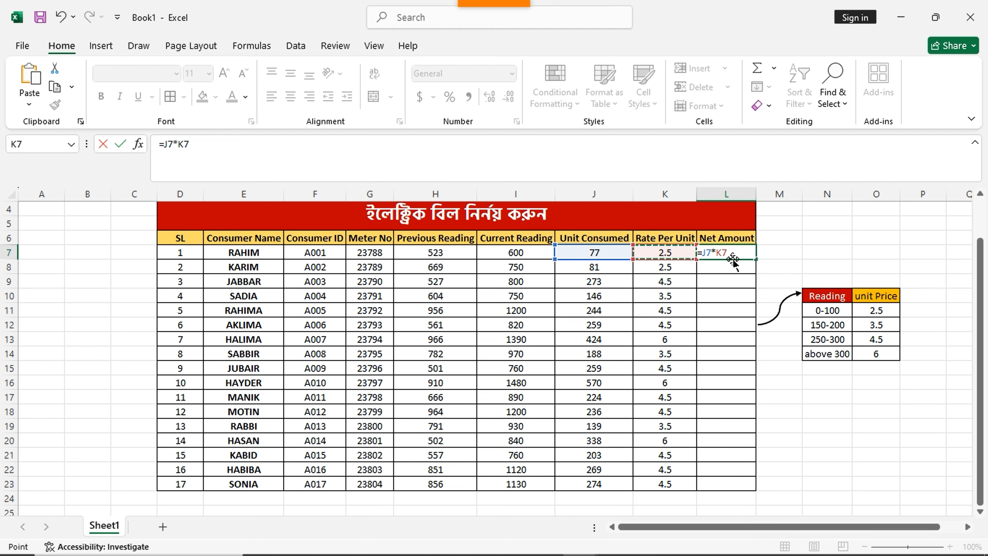
pyautogui.press('Return')
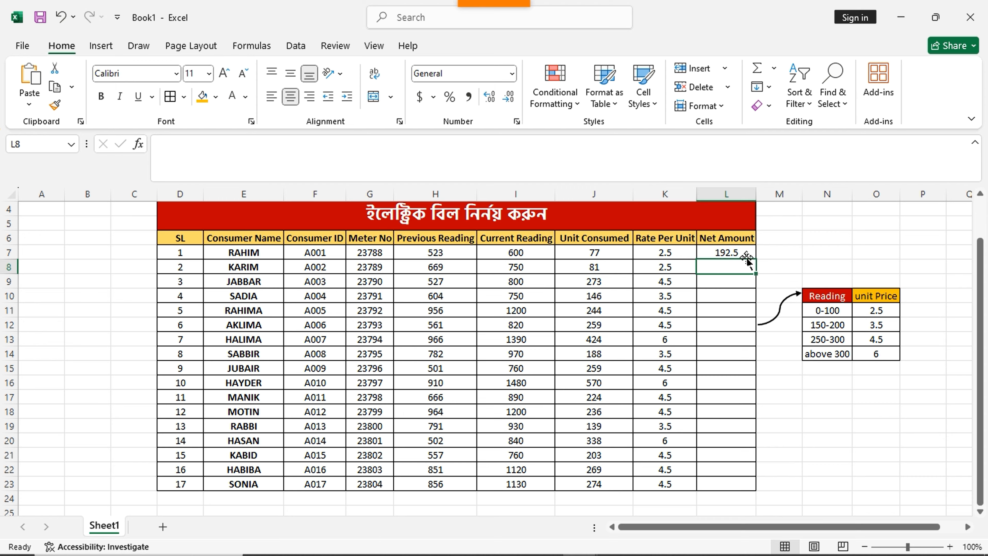
# Fill the Net Amount formula from L7 down to L23 and display the amounts with no decimal places
pyautogui.click(716, 254)
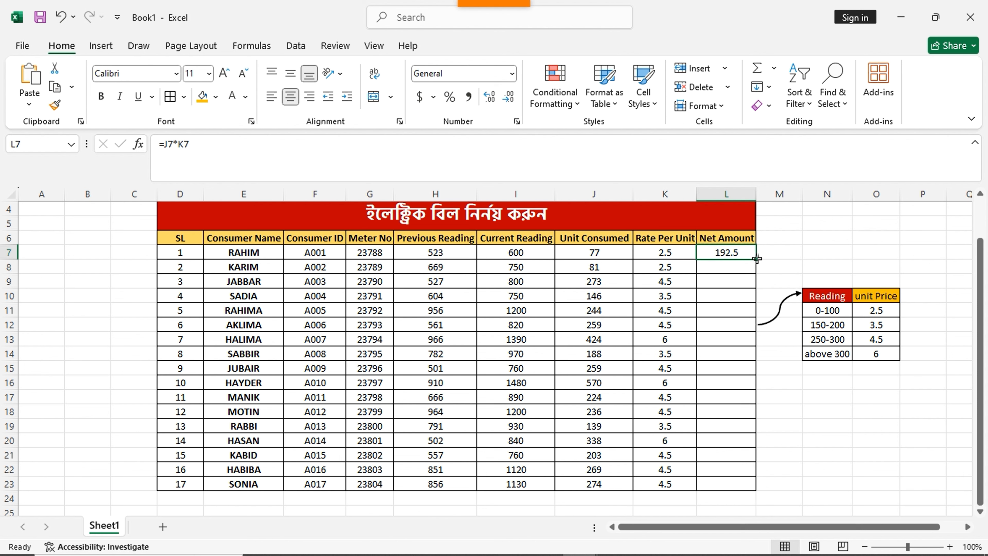
pyautogui.moveTo(757, 258); pyautogui.dragTo(754, 492)
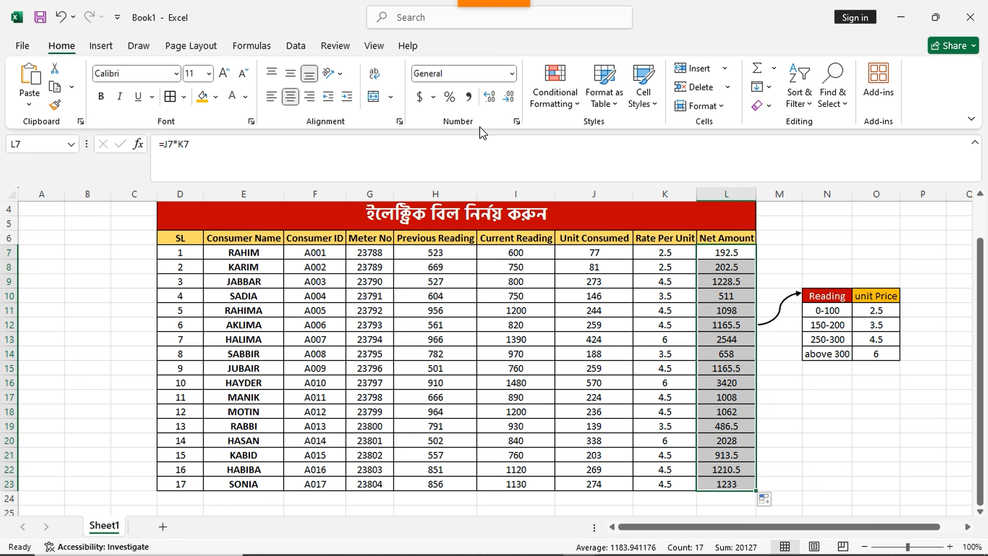
pyautogui.click(508, 97)
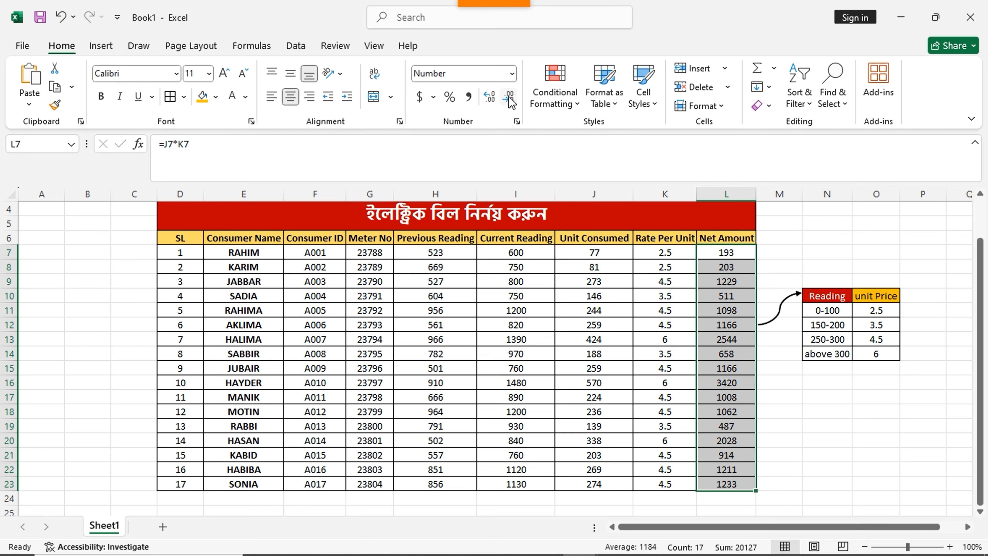
pyautogui.click(779, 246)
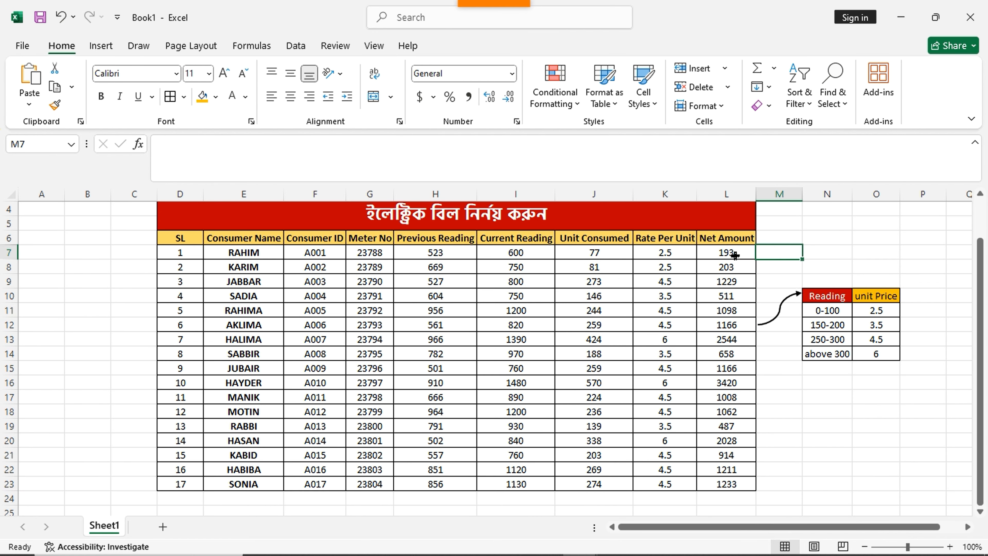